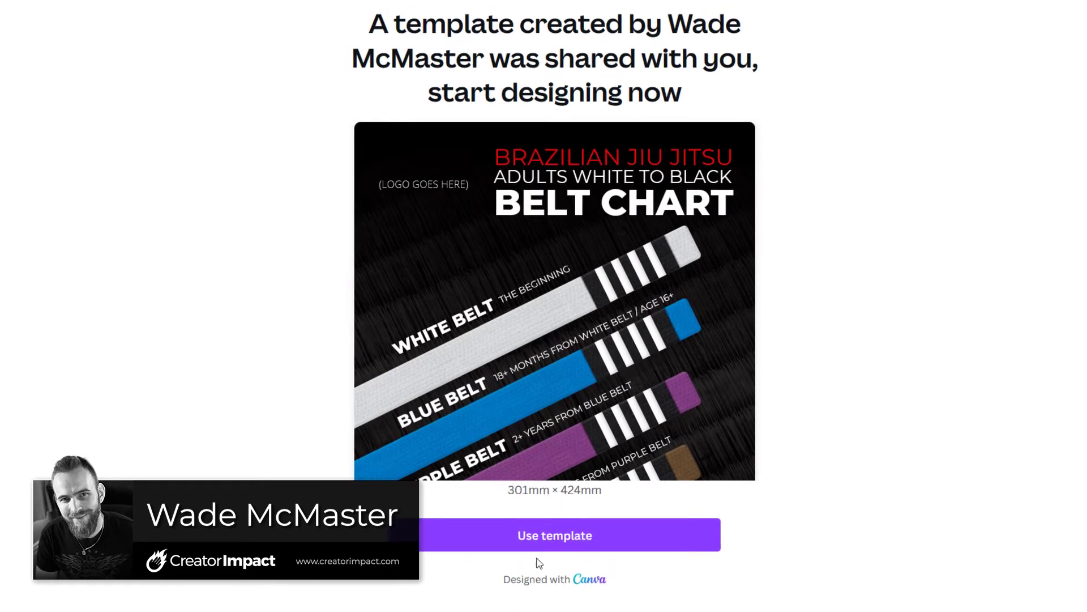
Step: Use the shared template to open 'A3 Adults Belt Chart BLACK' as an editable design
{"action": "left_click", "coordinate": [538, 533]}
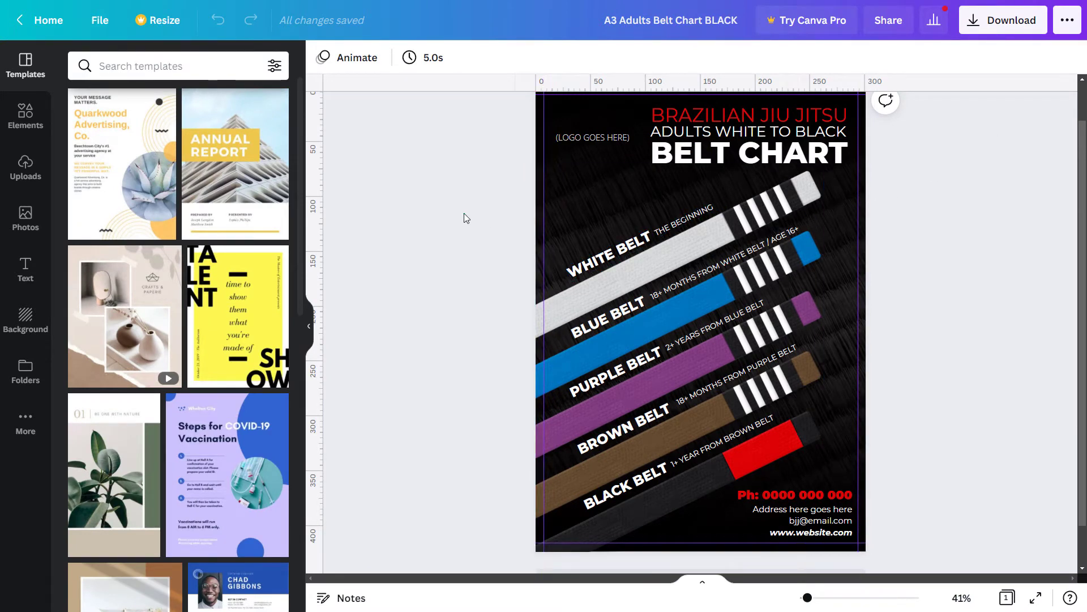
{"action": "left_click", "coordinate": [591, 132]}
{"action": "left_click", "coordinate": [406, 219]}
{"action": "left_click", "coordinate": [819, 117]}
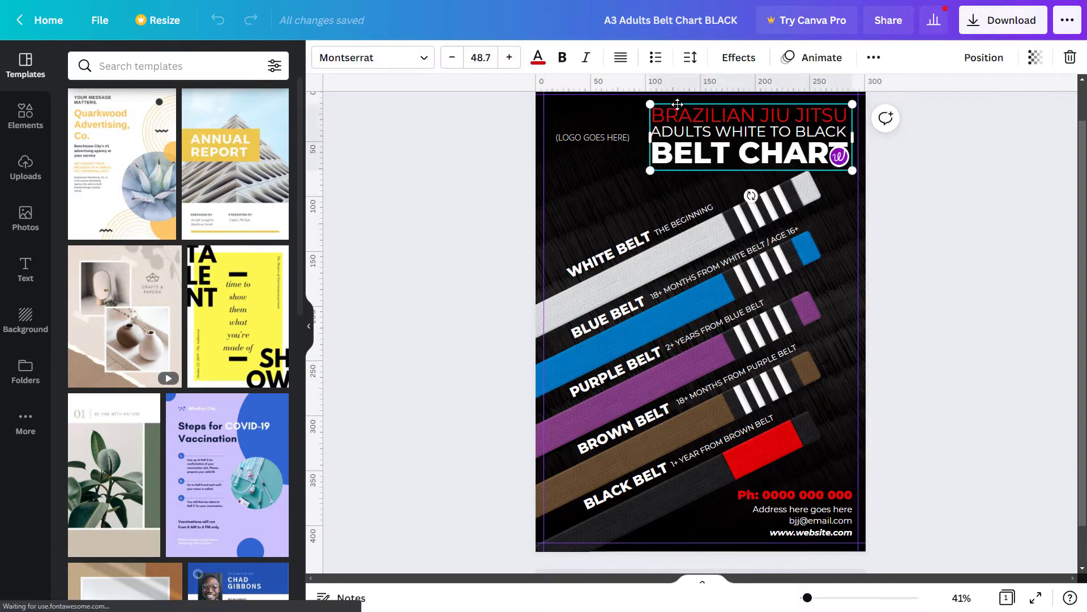
{"action": "left_click_drag", "start_coordinate": [651, 116], "coordinate": [848, 117]}
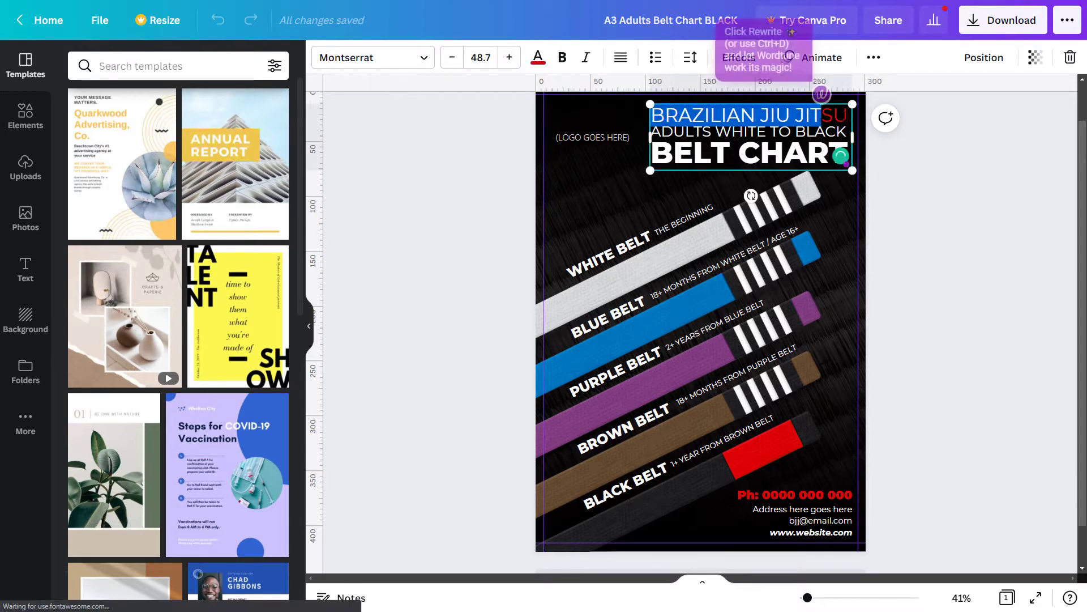
{"action": "double_click", "coordinate": [673, 131]}
{"action": "left_click_drag", "start_coordinate": [673, 131], "coordinate": [780, 132]}
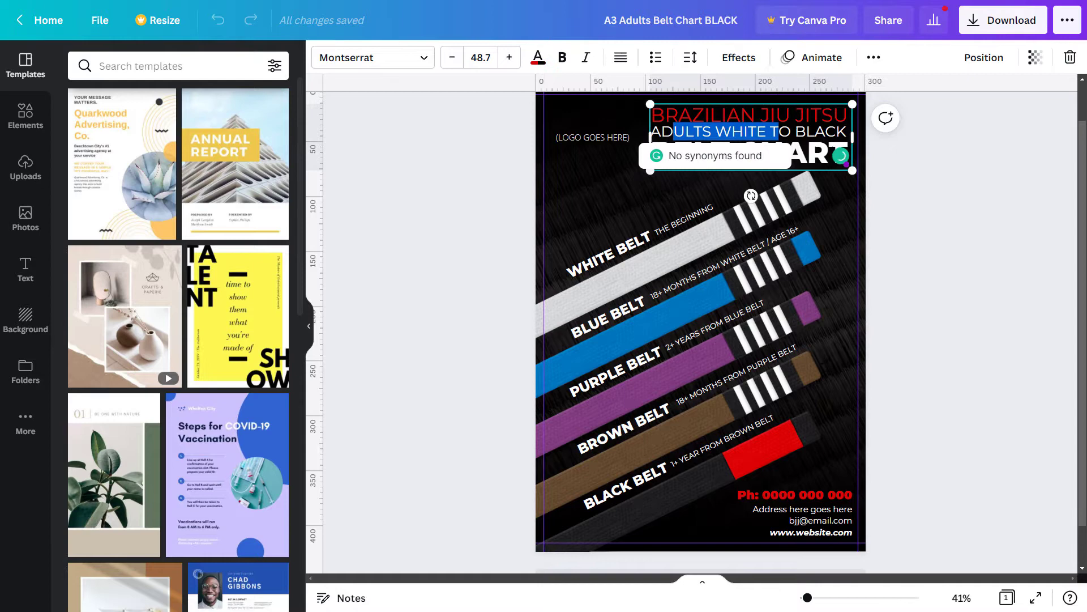
{"action": "left_click", "coordinate": [604, 139]}
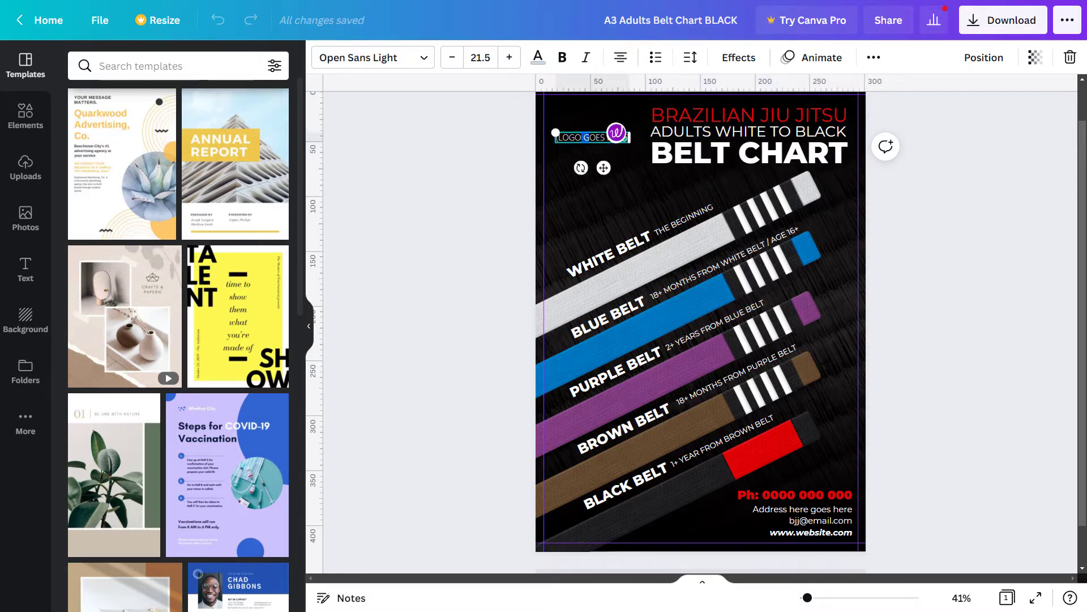
{"action": "left_click", "coordinate": [491, 181]}
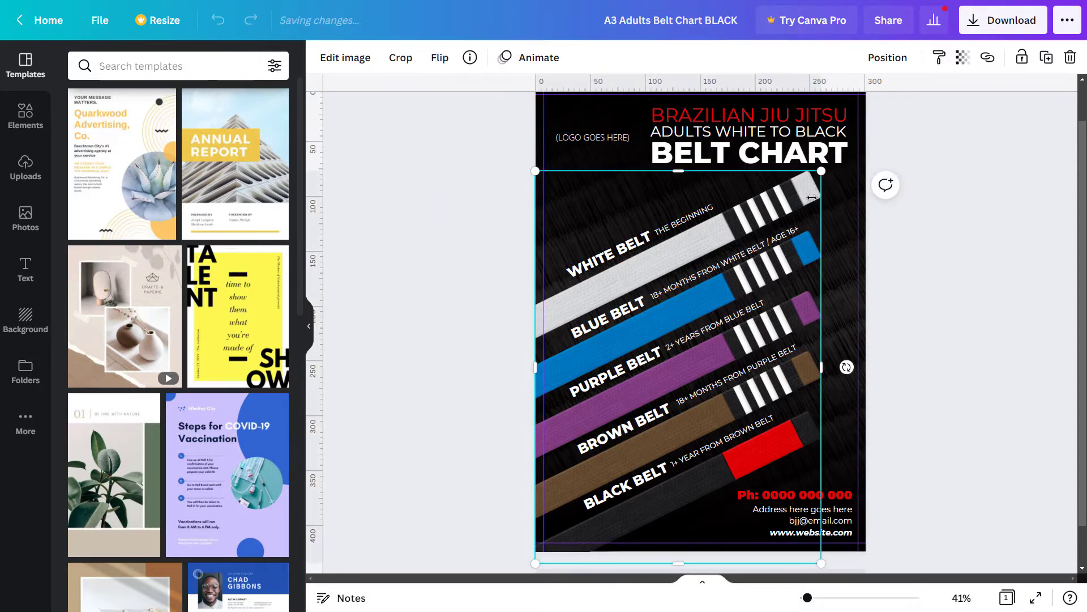
{"action": "left_click_drag", "start_coordinate": [815, 189], "coordinate": [702, 151]}
{"action": "key", "text": "ctrl+z"}
{"action": "left_click", "coordinate": [700, 216]}
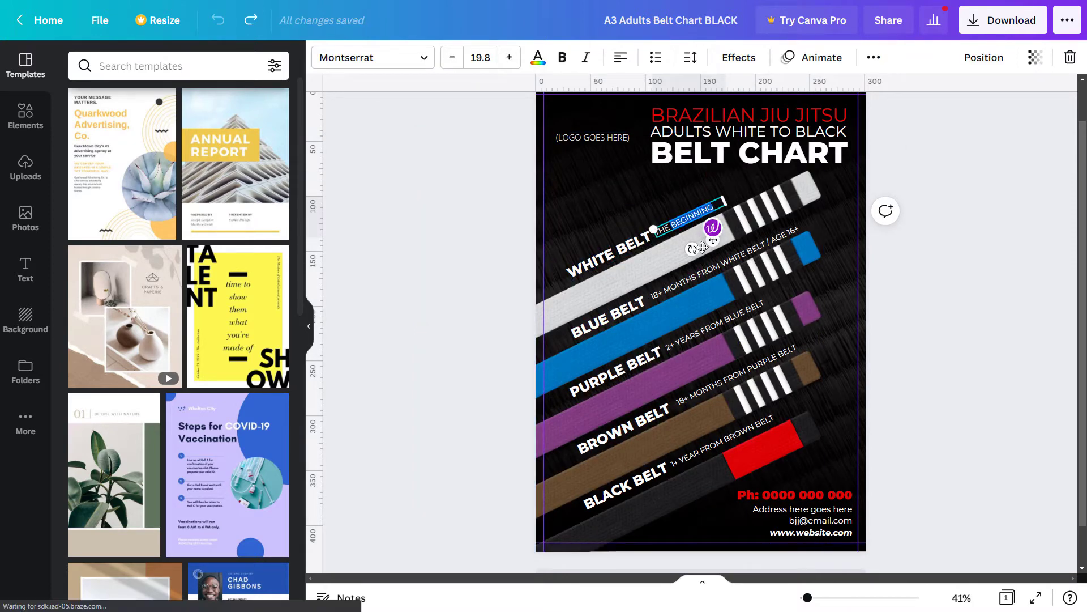
{"action": "left_click", "coordinate": [623, 253]}
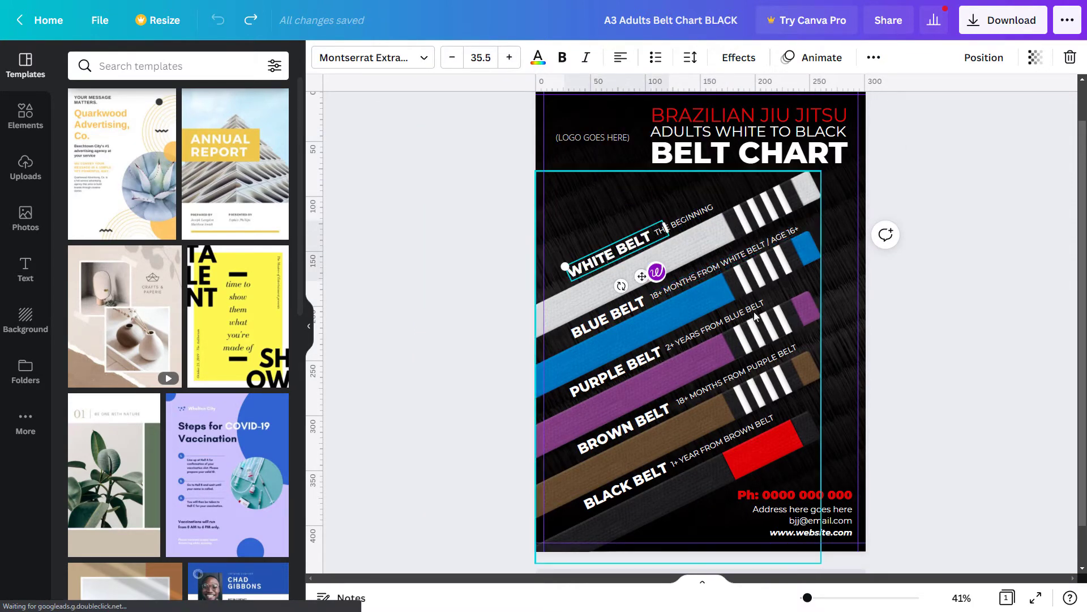
{"action": "left_click", "coordinate": [670, 347]}
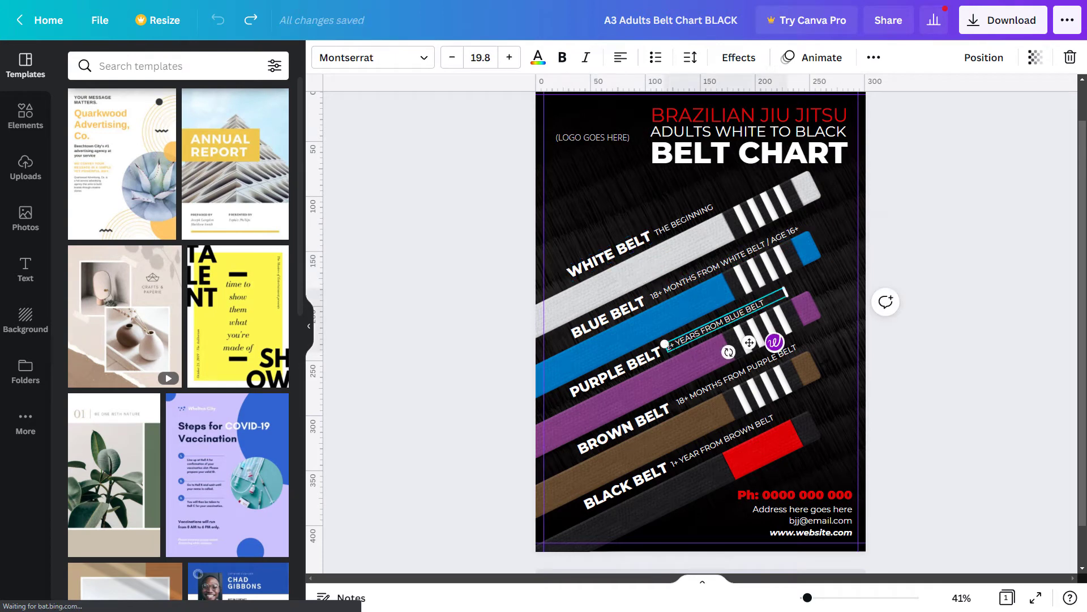
{"action": "left_click", "coordinate": [748, 340]}
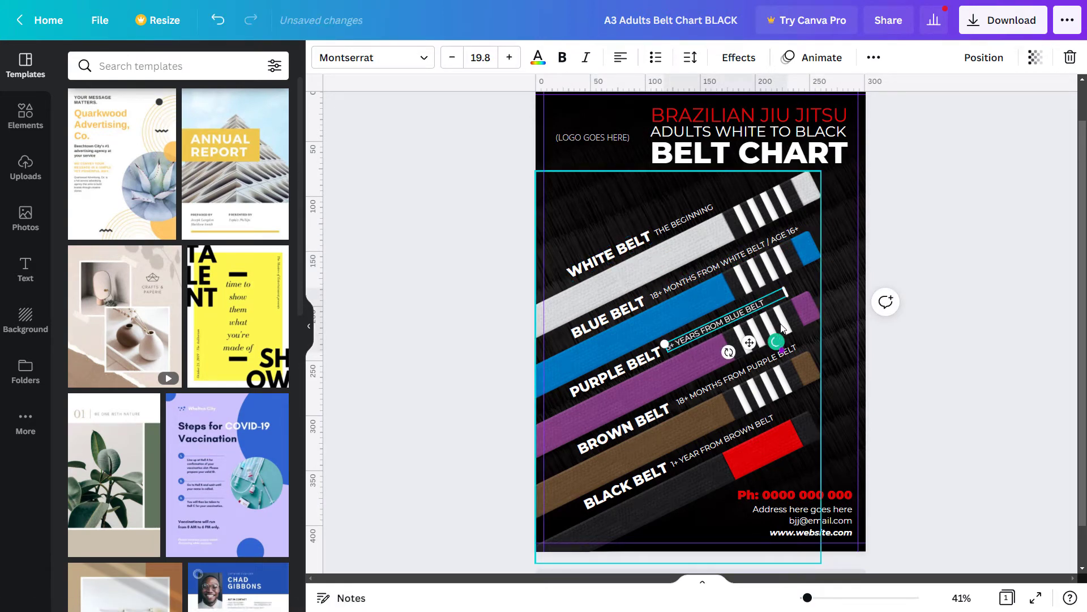
{"action": "left_click", "coordinate": [978, 309]}
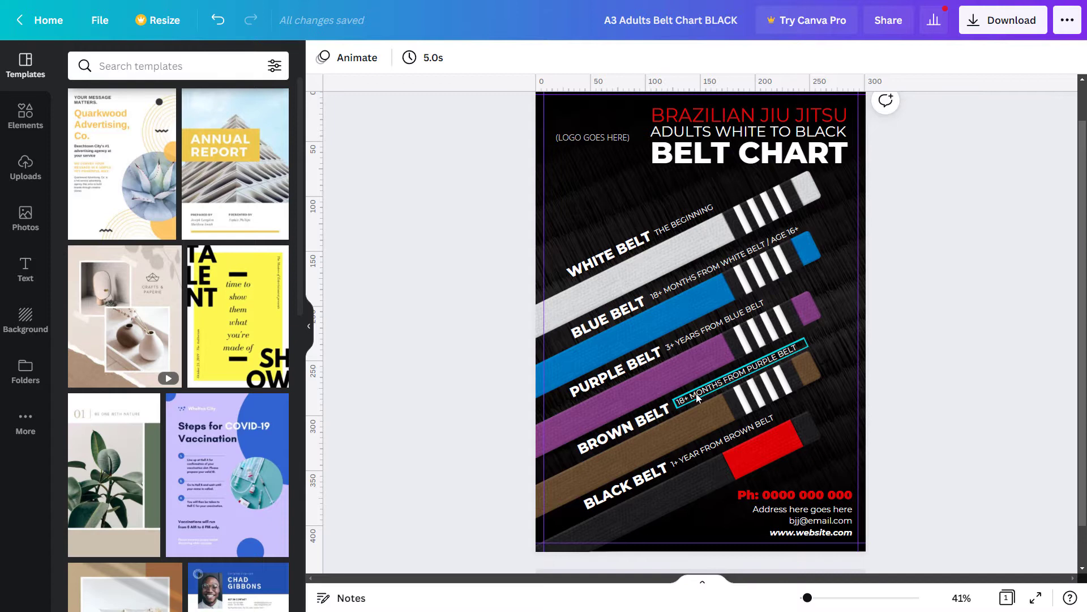
{"action": "key", "text": "ctrl+z"}
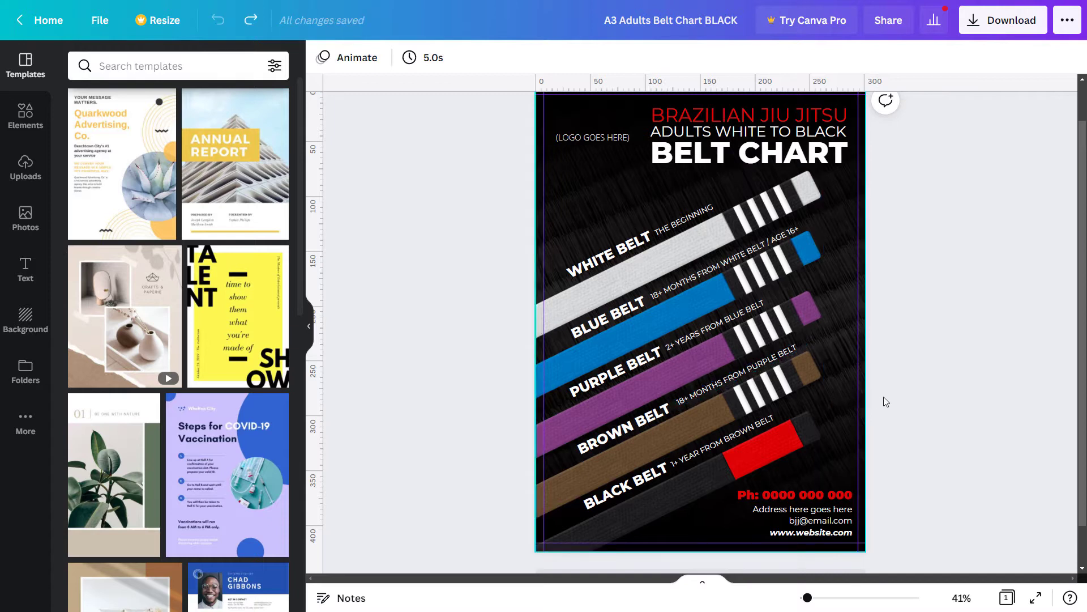
{"action": "left_click", "coordinate": [827, 501]}
{"action": "left_click", "coordinate": [826, 500]}
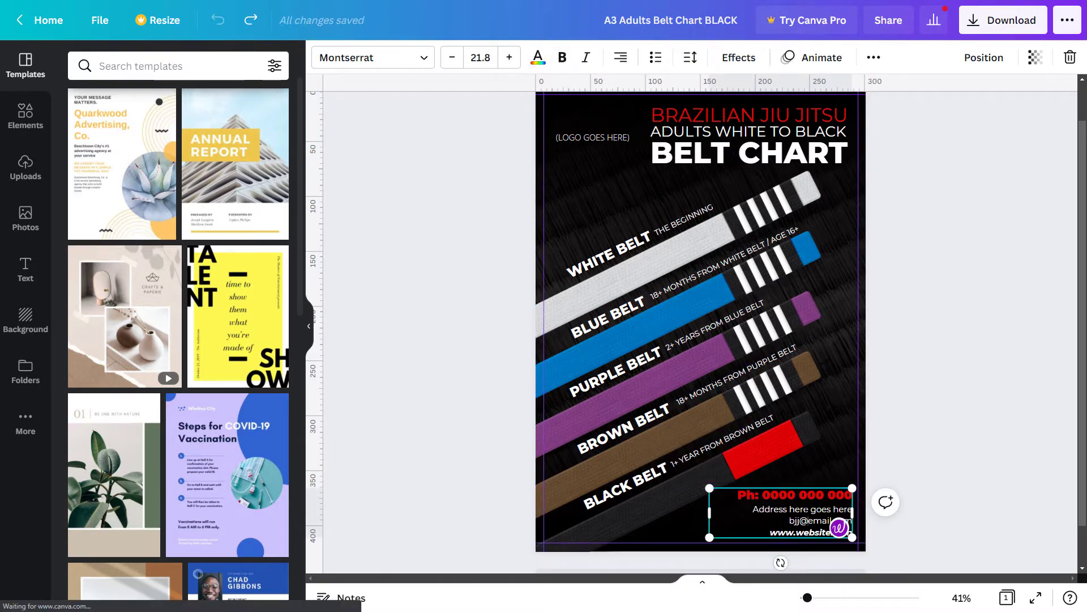
{"action": "left_click", "coordinate": [453, 135]}
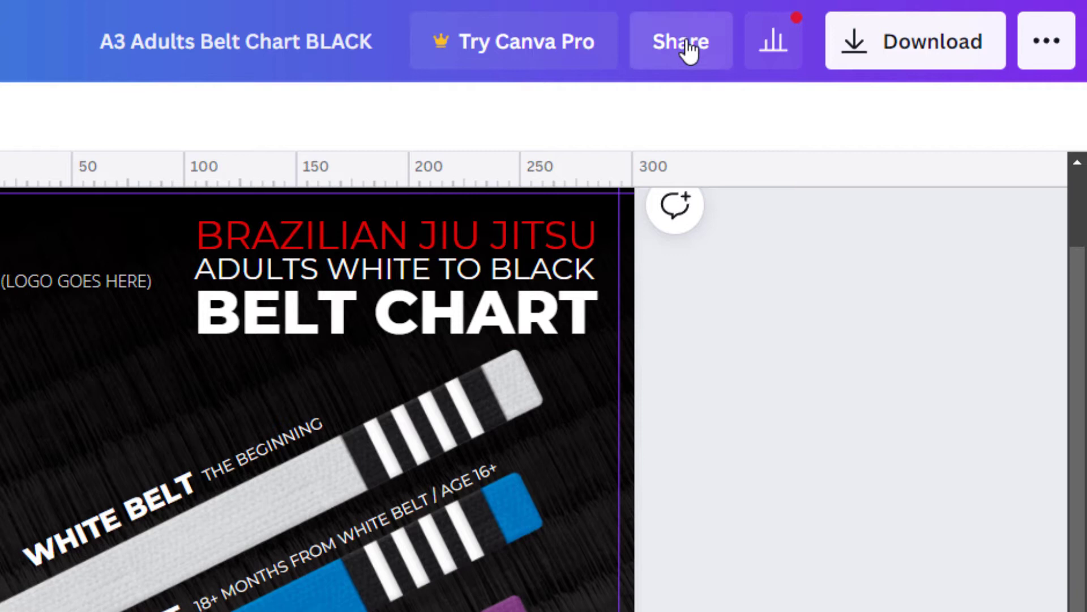
Step: Change the design's share link to 'use as template' and copy it
{"action": "left_click", "coordinate": [689, 50]}
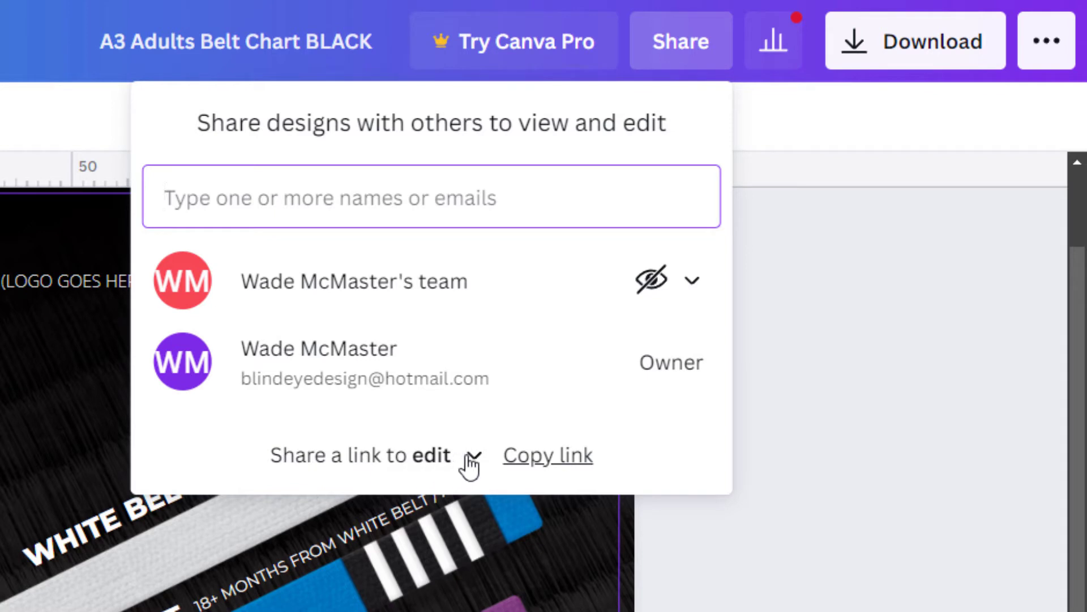
{"action": "left_click", "coordinate": [475, 457]}
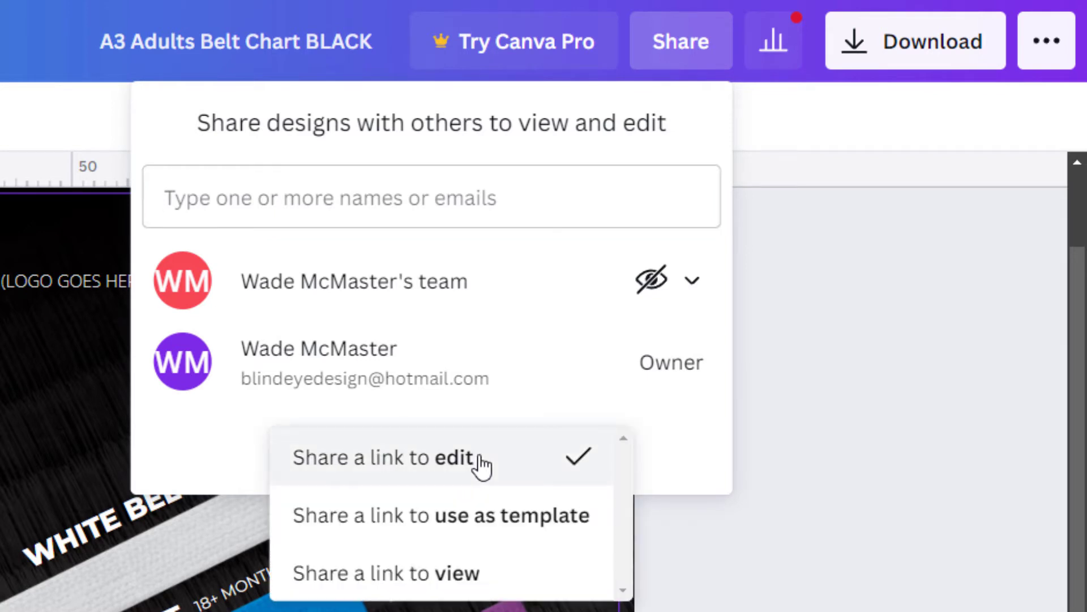
{"action": "left_click", "coordinate": [437, 529]}
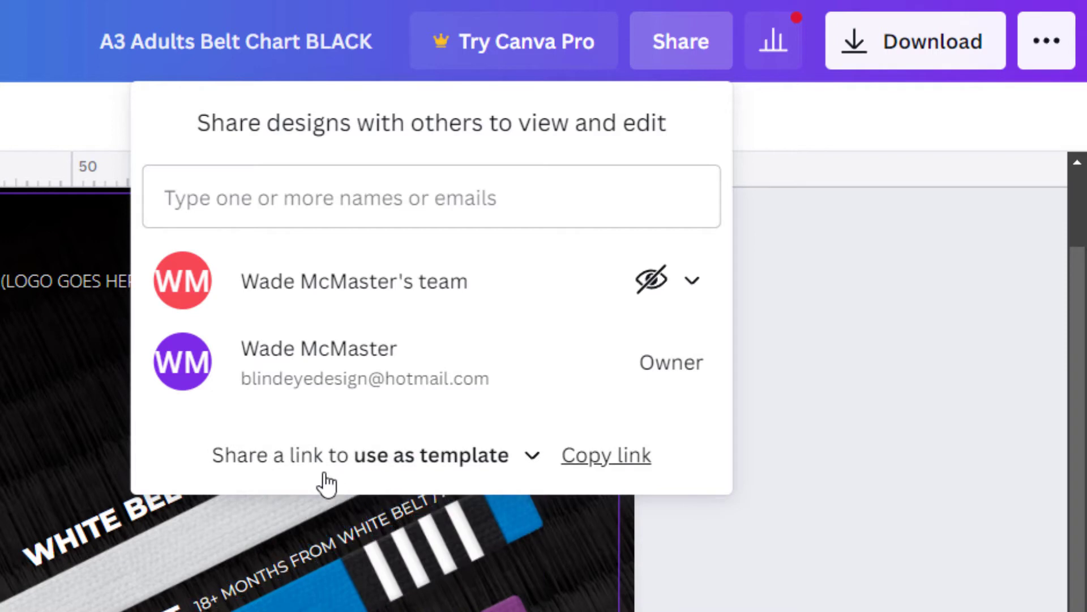
{"action": "left_click", "coordinate": [588, 468]}
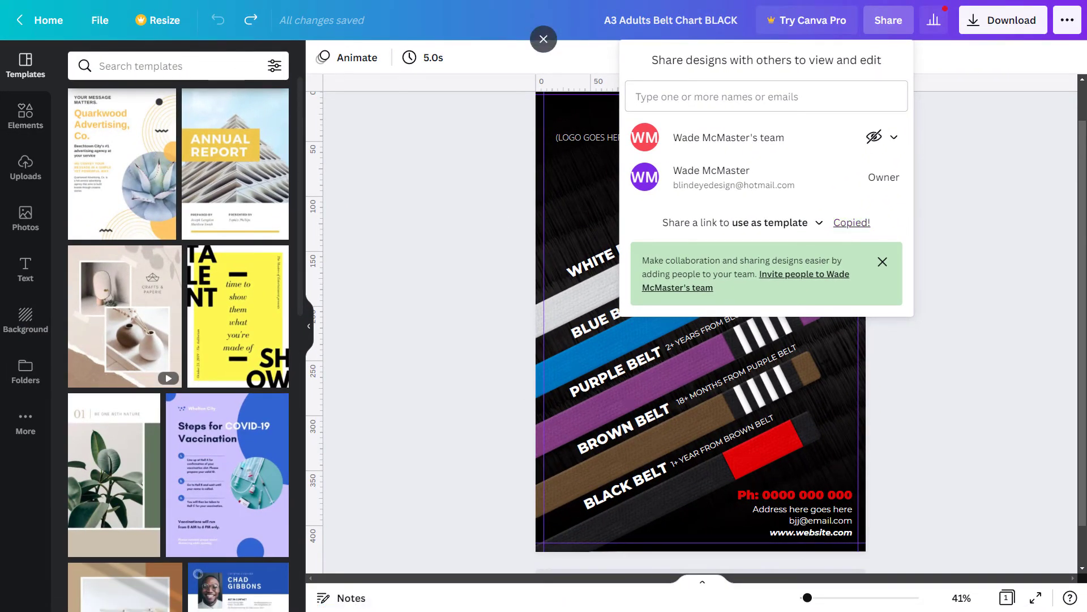
Step: Launch Notepad and paste the copied template link into a new note
{"action": "key", "text": "super"}
{"action": "type", "text": "notepad"}
{"action": "key", "text": "Return"}
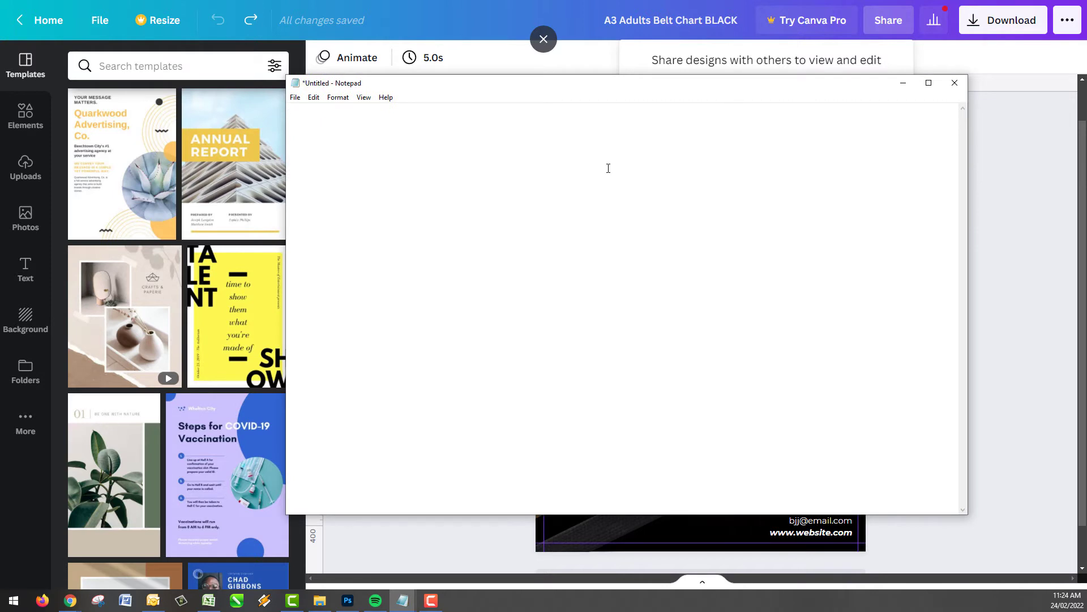
{"action": "key", "text": "ctrl+v"}
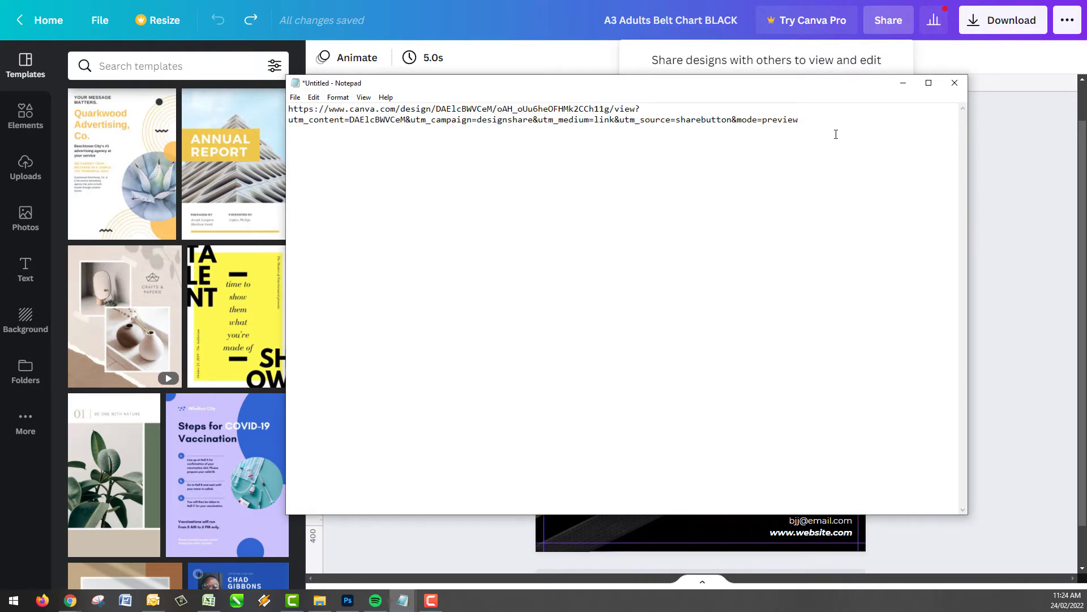
Step: Select the whole pasted link in Notepad and copy it
{"action": "left_click_drag", "start_coordinate": [837, 125], "coordinate": [224, 105]}
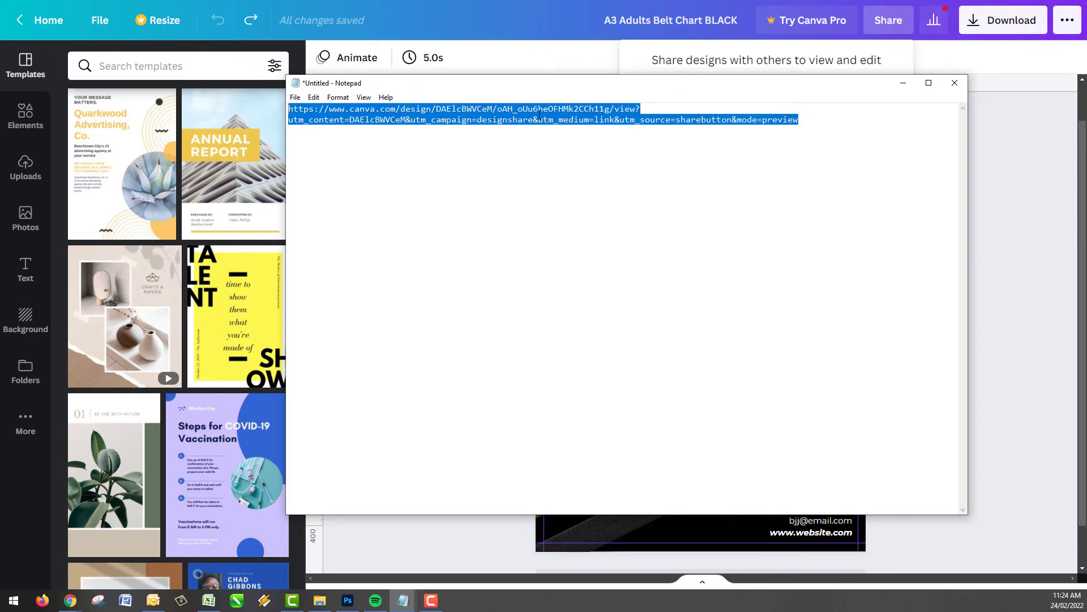
{"action": "right_click", "coordinate": [389, 114]}
{"action": "left_click", "coordinate": [464, 152]}
Step: Minimize Notepad and check the second account's Canva home page for empty Recent designs
{"action": "left_click", "coordinate": [908, 91]}
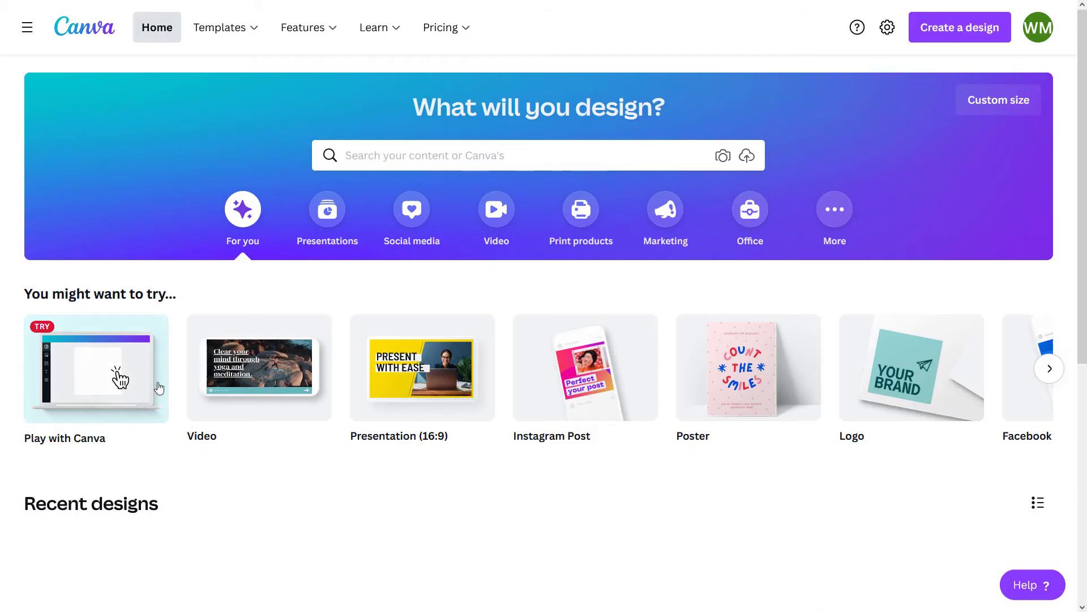
{"action": "mouse_move", "coordinate": [159, 387]}
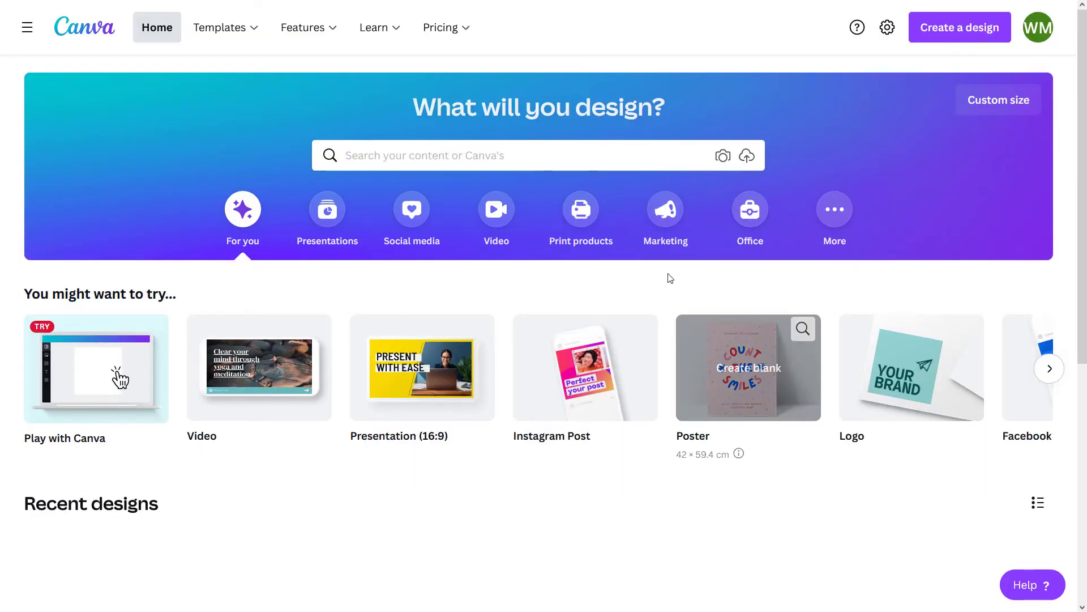
{"action": "scroll", "coordinate": [133, 488], "scroll_direction": "down", "scroll_amount": 4}
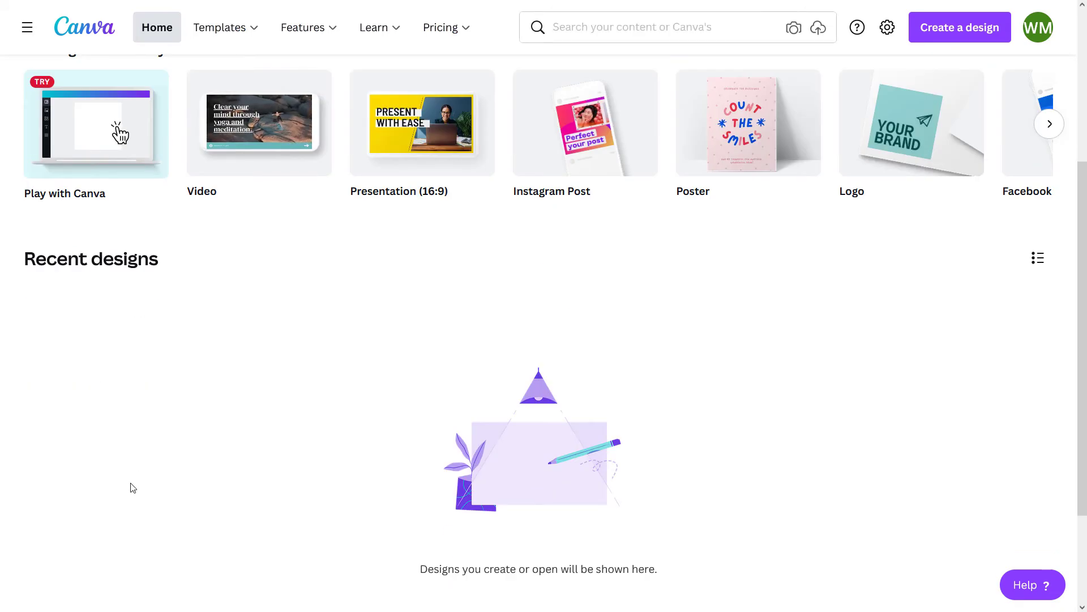
{"action": "scroll", "coordinate": [132, 488], "scroll_direction": "up", "scroll_amount": 4}
{"action": "mouse_move", "coordinate": [544, 361]}
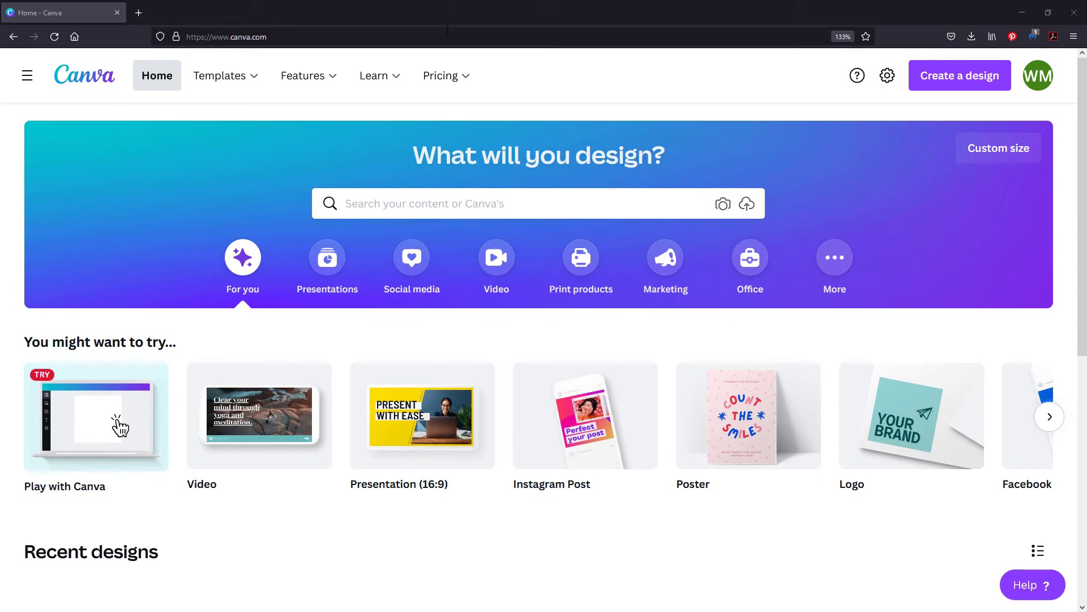
Step: Load the copied use-as-template link in Firefox and switch the browser to full screen
{"action": "left_click", "coordinate": [444, 36]}
{"action": "key", "text": "ctrl+v"}
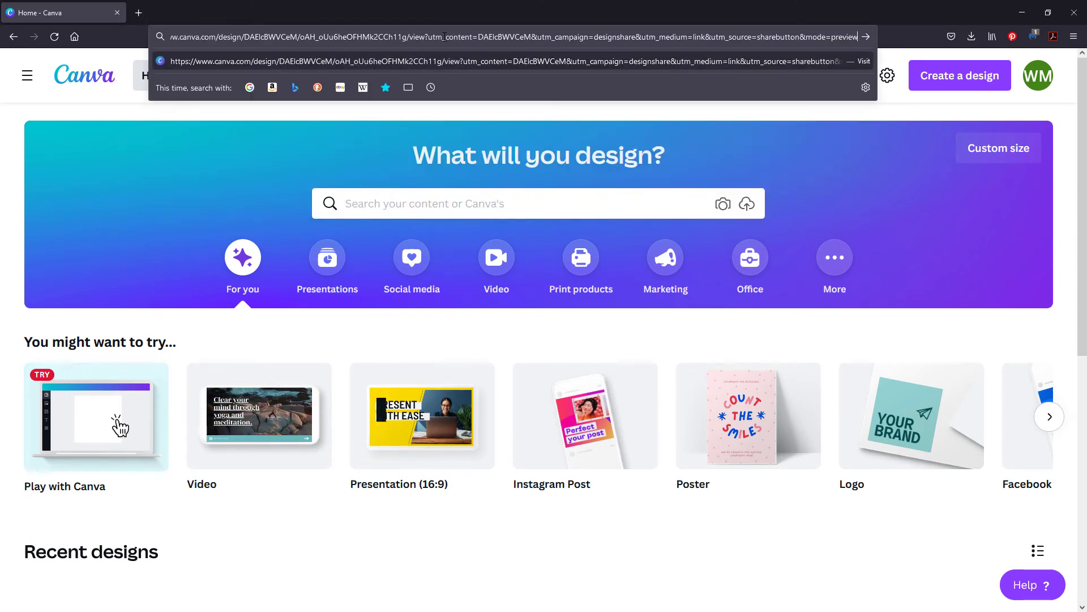
{"action": "key", "text": "Return"}
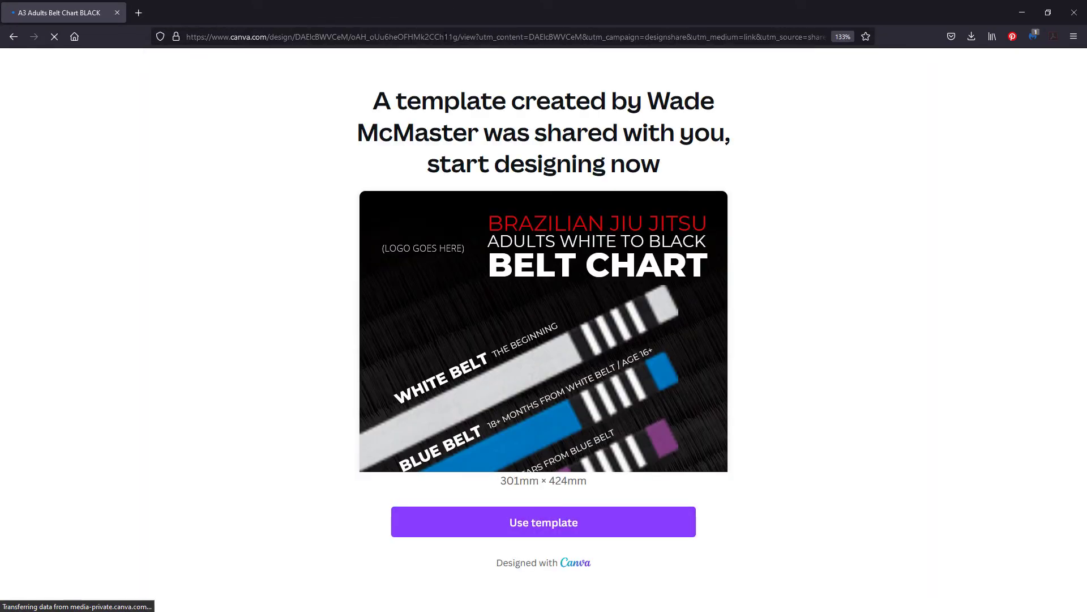
{"action": "key", "text": "F11"}
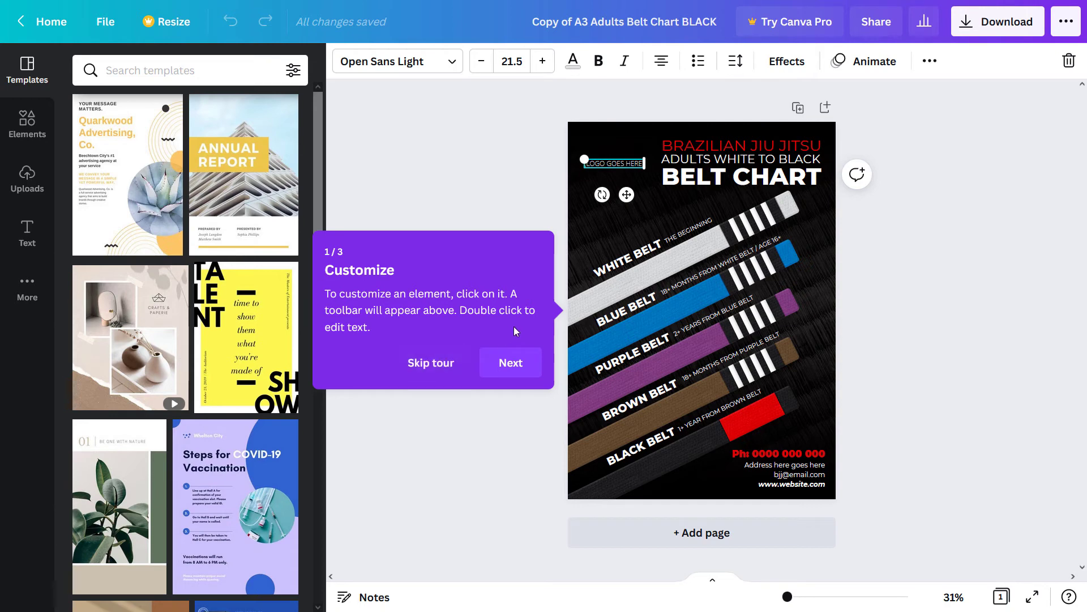
Step: Skip the Customize tour popup over the copied belt chart design
{"action": "left_click", "coordinate": [430, 363]}
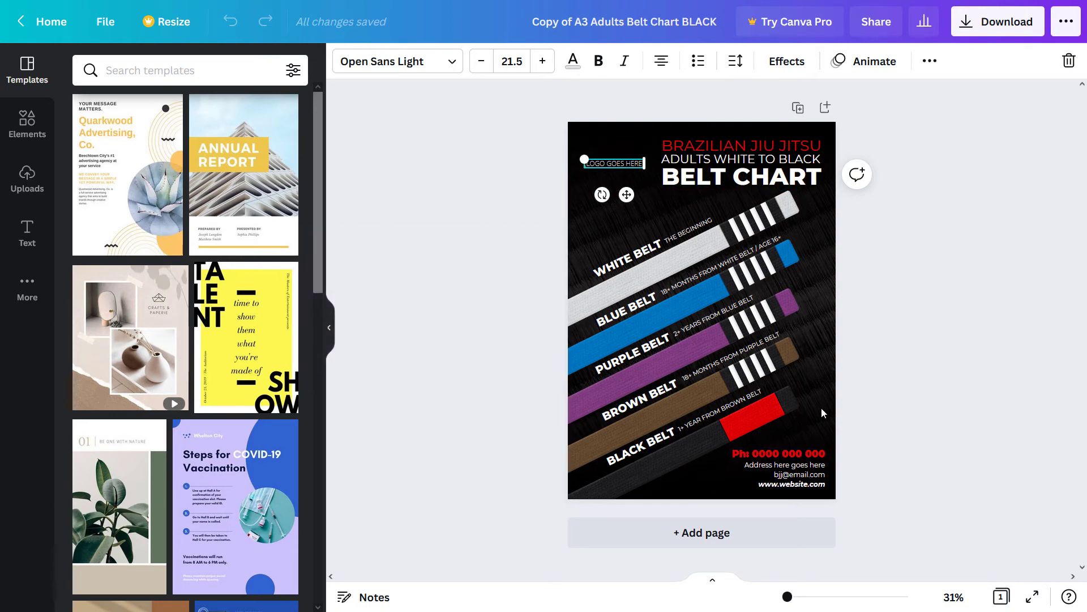